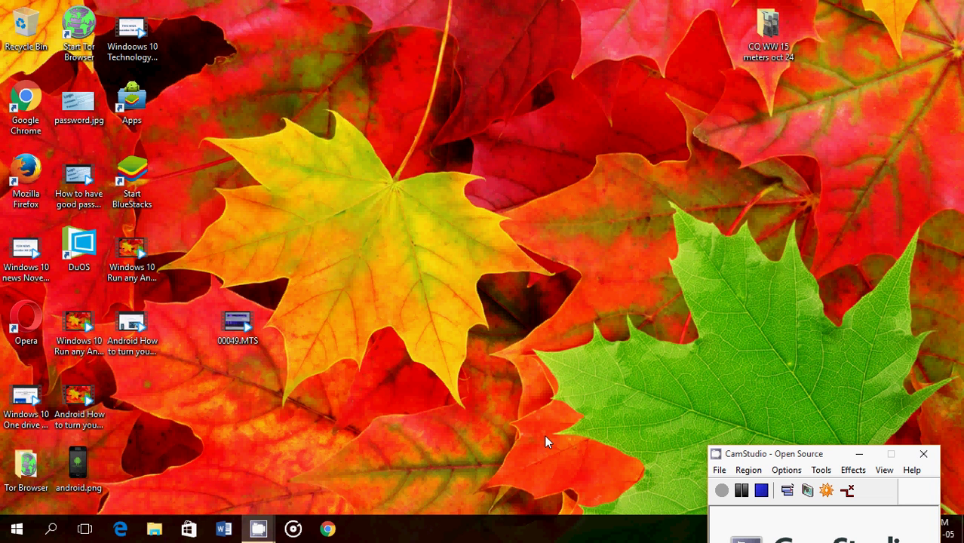
- Launch File Explorer by searching 'file explo' from the taskbar
{"action": "left_click", "coordinate": [508, 457]}
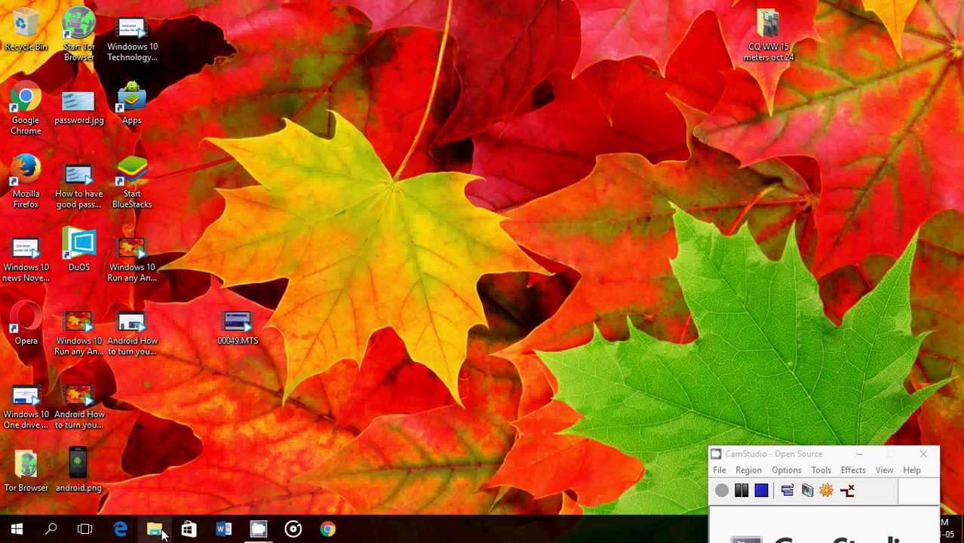
{"action": "left_click", "coordinate": [51, 530]}
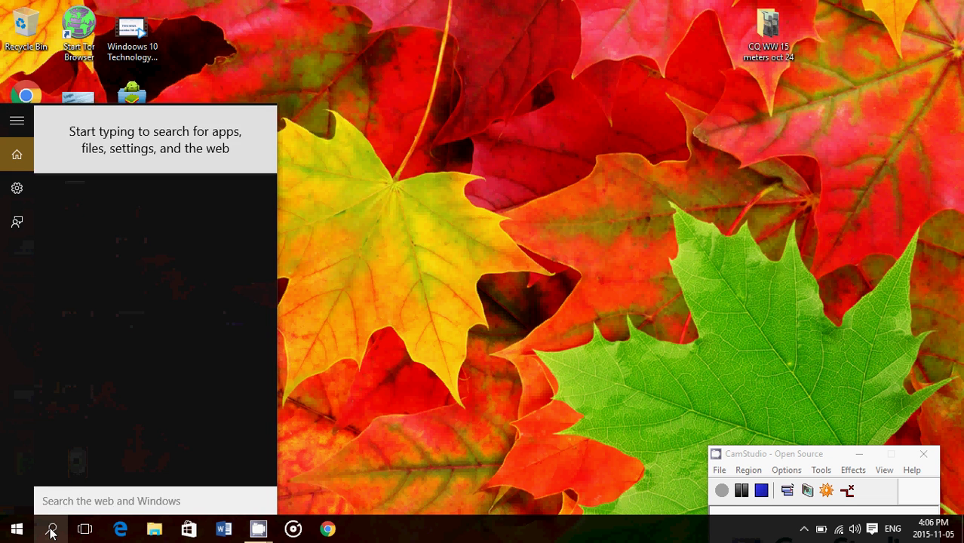
{"action": "type", "text": "file exp"}
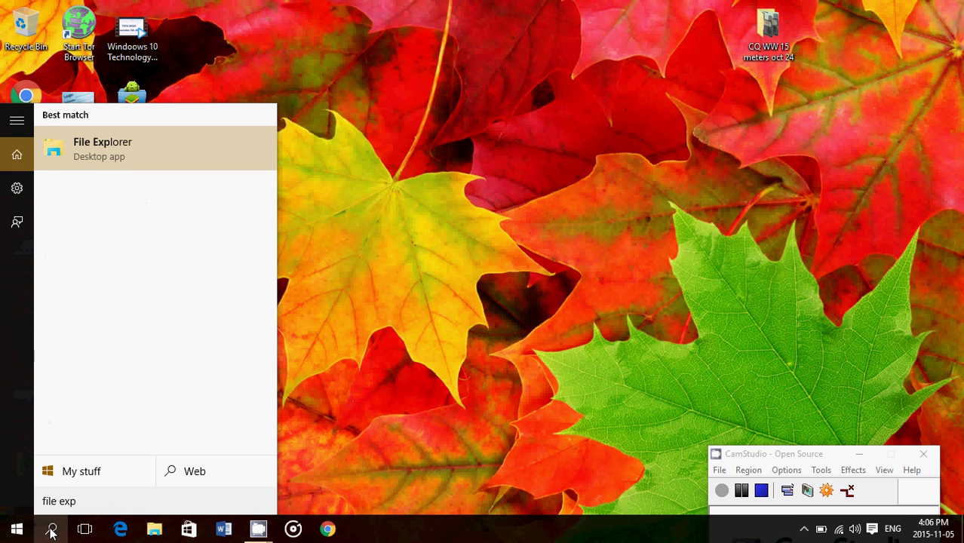
{"action": "type", "text": "lo"}
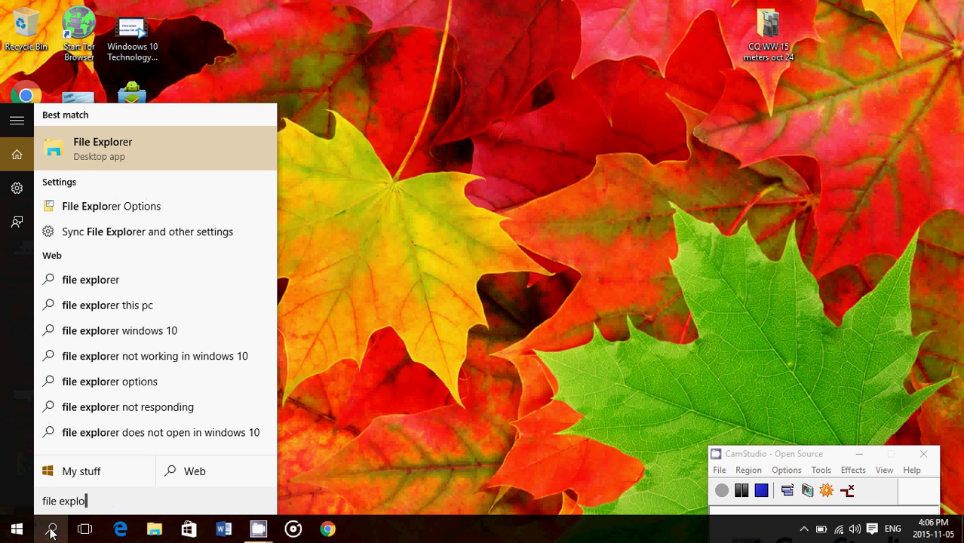
{"action": "left_click", "coordinate": [123, 157]}
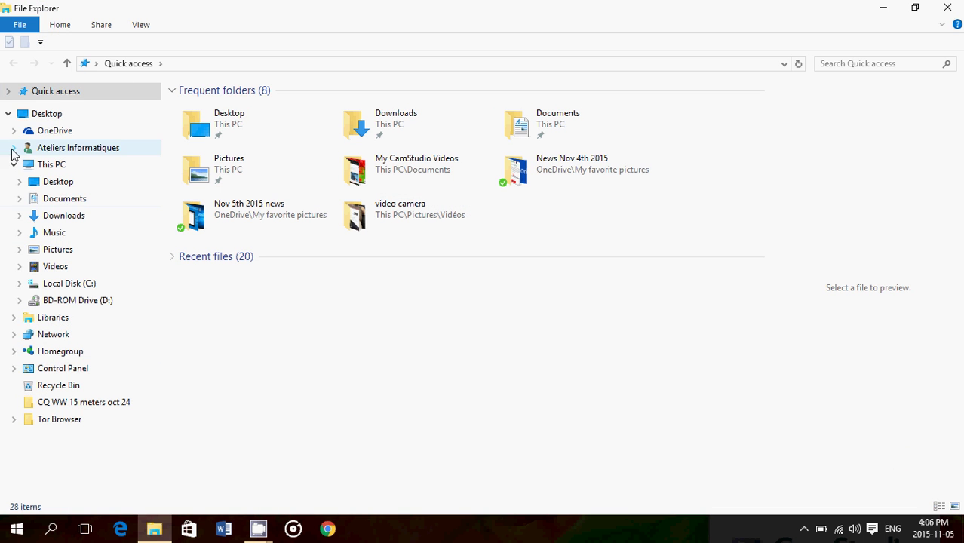
- Collapse the This PC branch and look over the View tab's Navigation pane options
{"action": "left_click", "coordinate": [14, 164]}
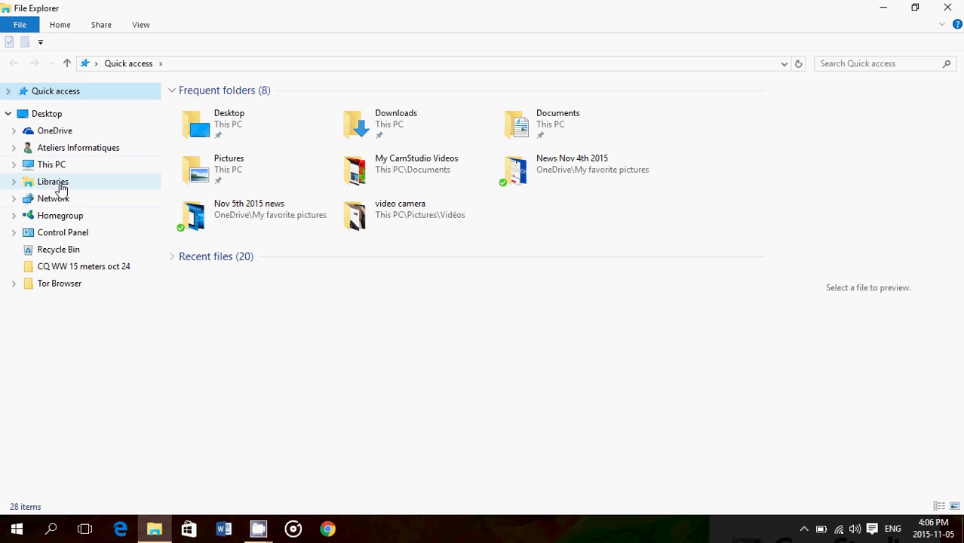
{"action": "left_click", "coordinate": [140, 27]}
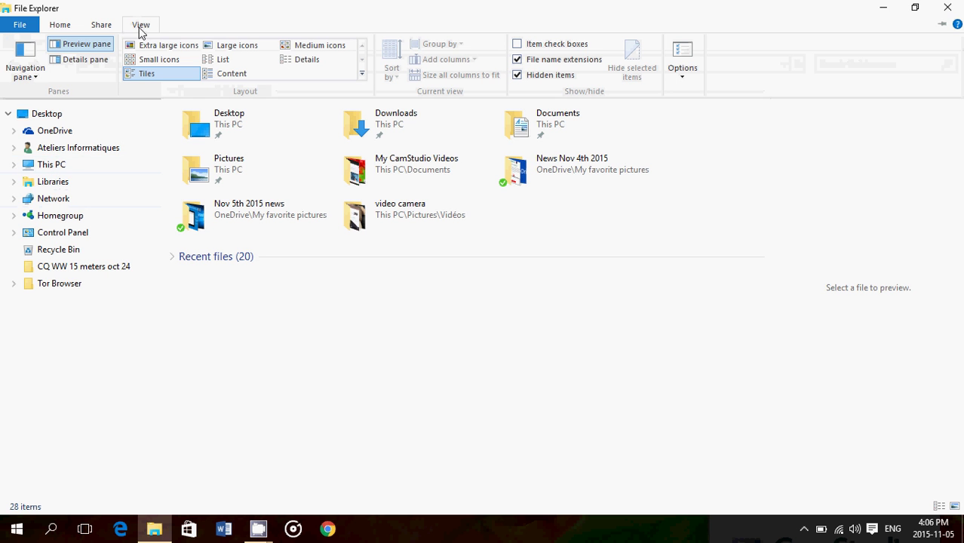
{"action": "left_click", "coordinate": [29, 73]}
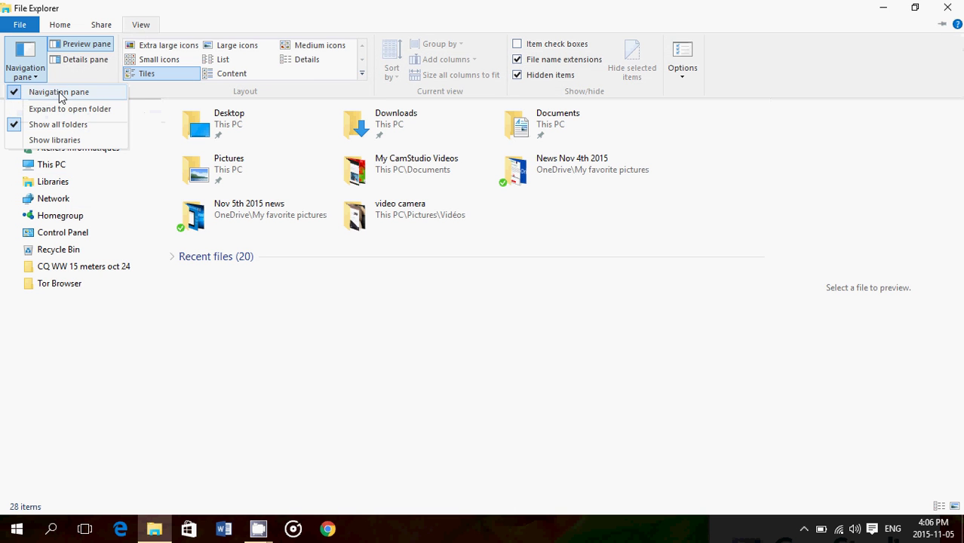
{"action": "left_click", "coordinate": [243, 348]}
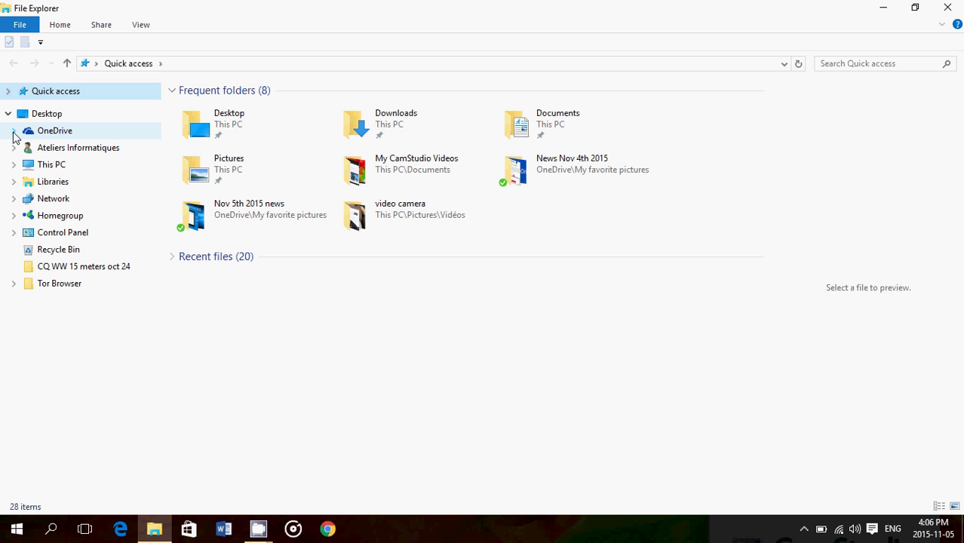
- Expand OneDrive in the navigation pane and open it to list its 22 items
{"action": "left_click", "coordinate": [13, 131]}
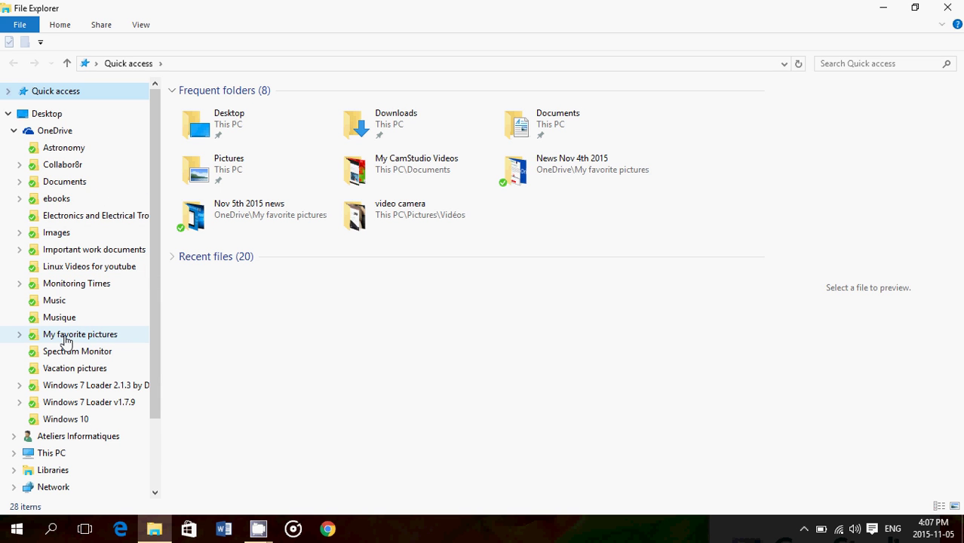
{"action": "left_click", "coordinate": [54, 131]}
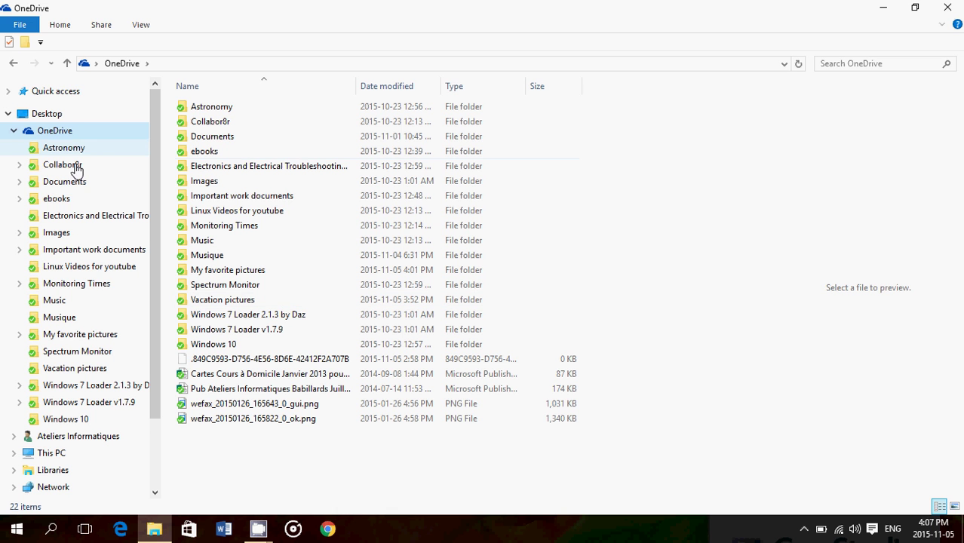
{"action": "left_click", "coordinate": [44, 456]}
{"action": "left_click", "coordinate": [14, 455]}
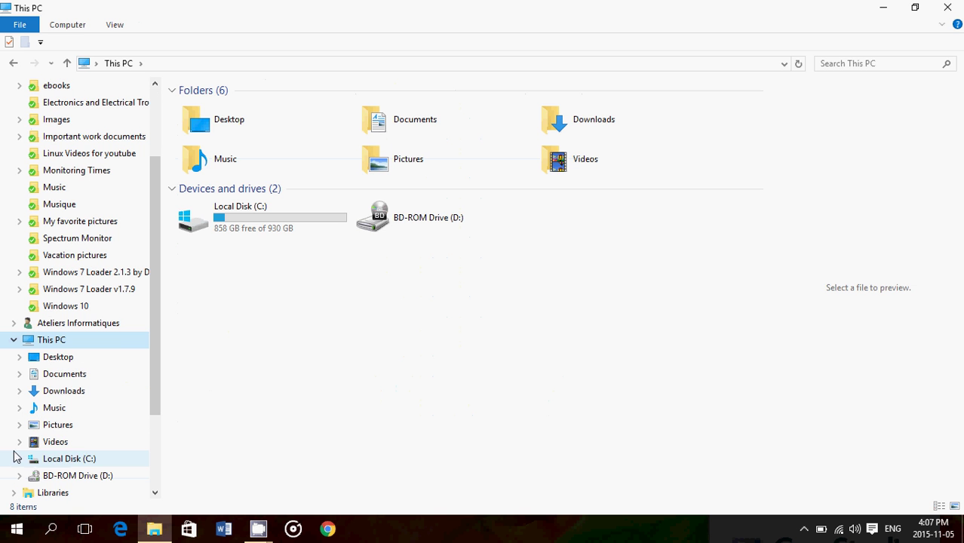
{"action": "left_click", "coordinate": [65, 377]}
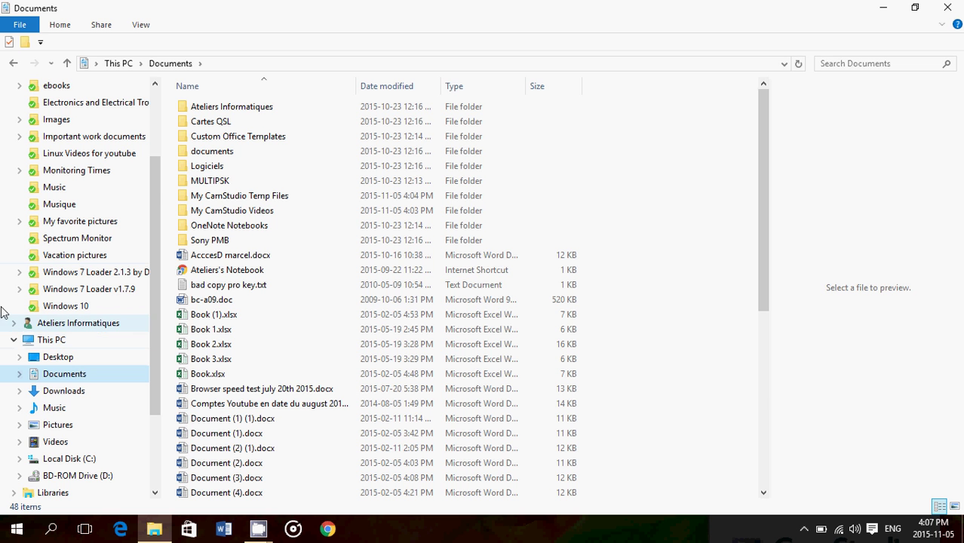
{"action": "left_click_drag", "start_coordinate": [154, 190], "coordinate": [156, 106]}
{"action": "left_click", "coordinate": [51, 134]}
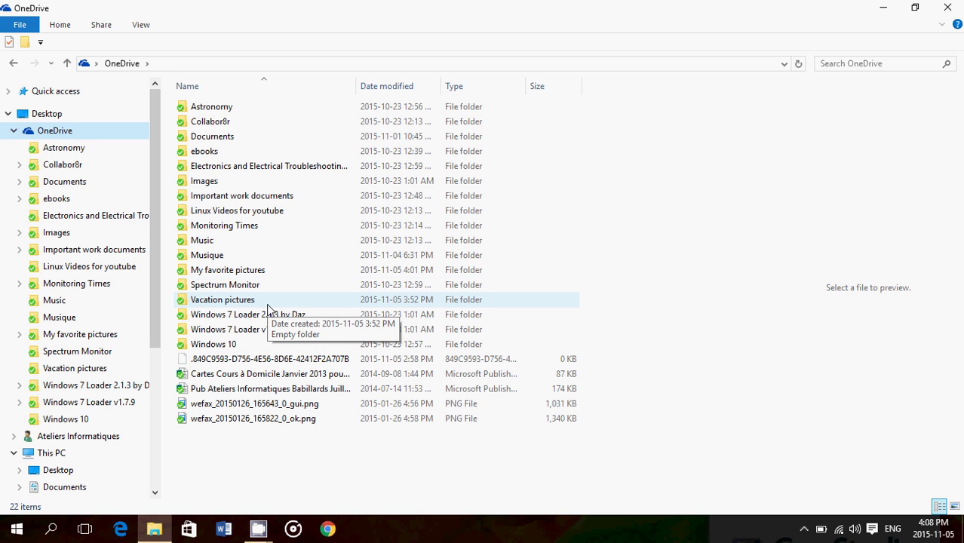
- Add an empty 'My favorite iphone pics' folder to OneDrive, bringing it to 23 items
{"action": "right_click", "coordinate": [297, 456]}
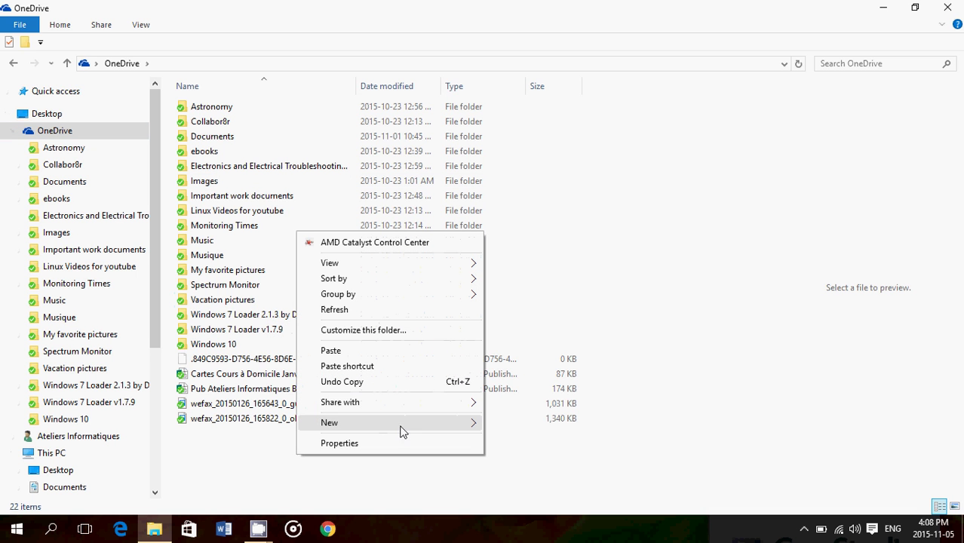
{"action": "mouse_move", "coordinate": [412, 428]}
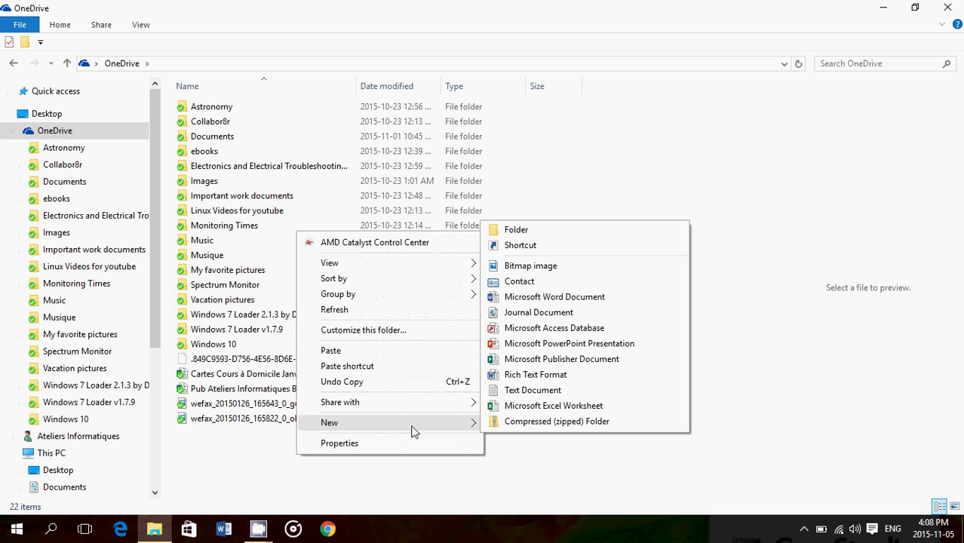
{"action": "left_click", "coordinate": [546, 233]}
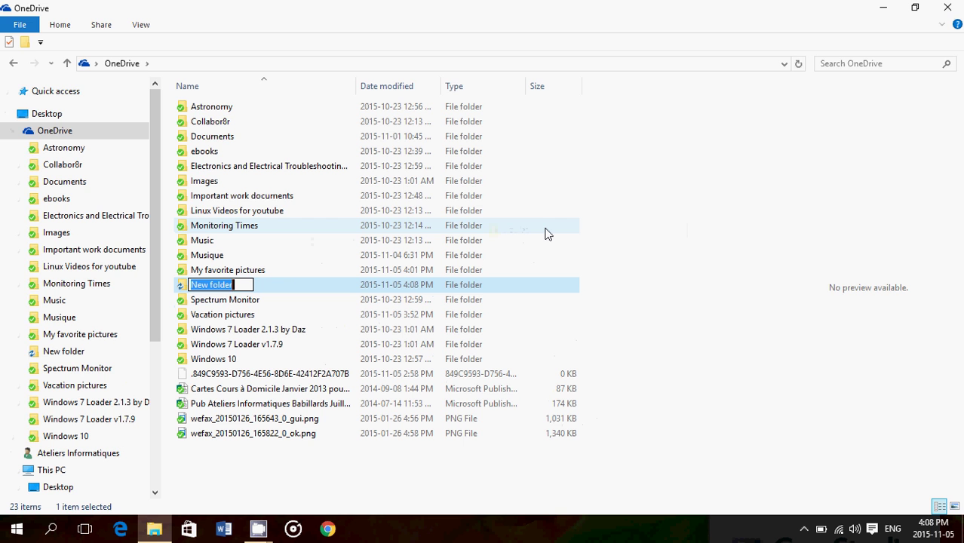
{"action": "type", "text": "My f"}
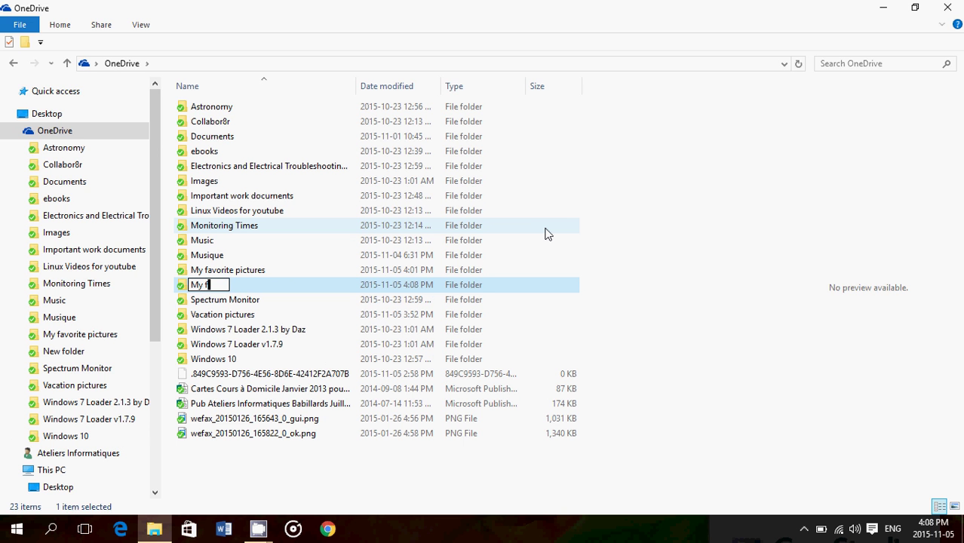
{"action": "type", "text": "avorite iphone pics"}
{"action": "key", "text": "Return"}
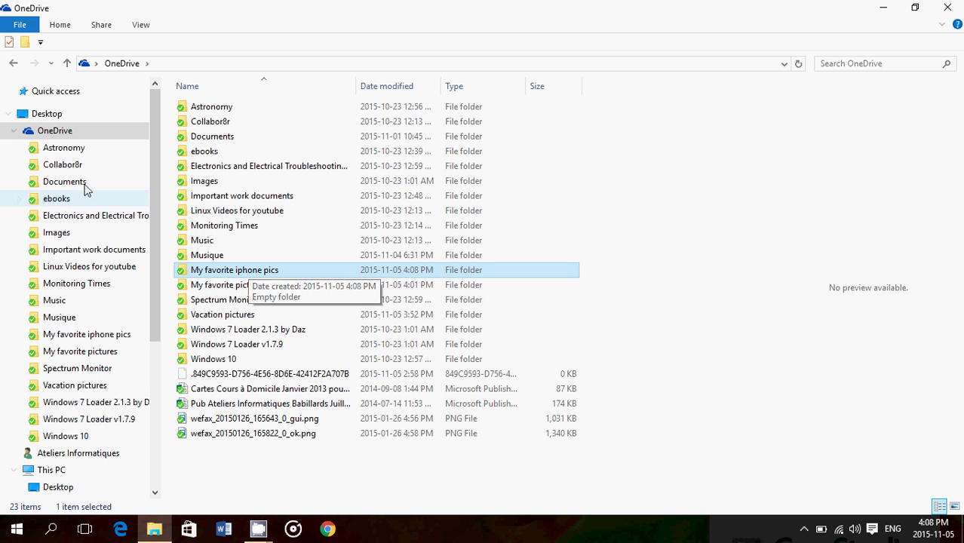
{"action": "left_click_drag", "start_coordinate": [154, 303], "coordinate": [157, 363]}
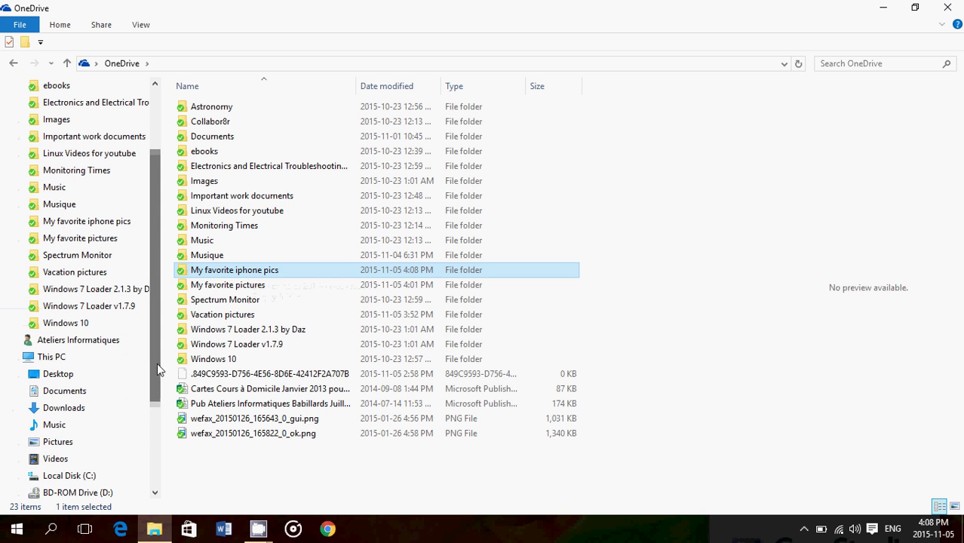
- Open Pictures under This PC and drag Iphone pic 4 toward My favorite iphone pics
{"action": "left_click", "coordinate": [52, 358]}
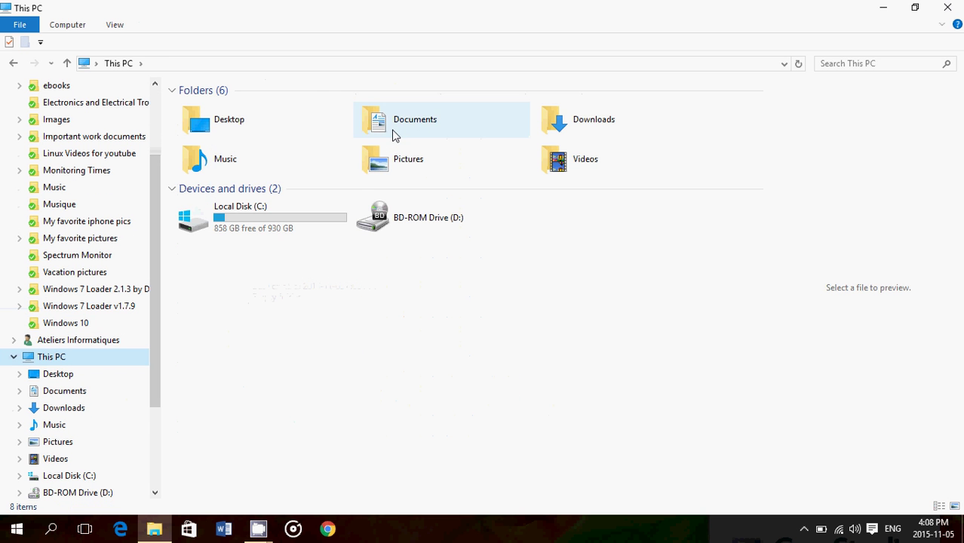
{"action": "double_click", "coordinate": [410, 163]}
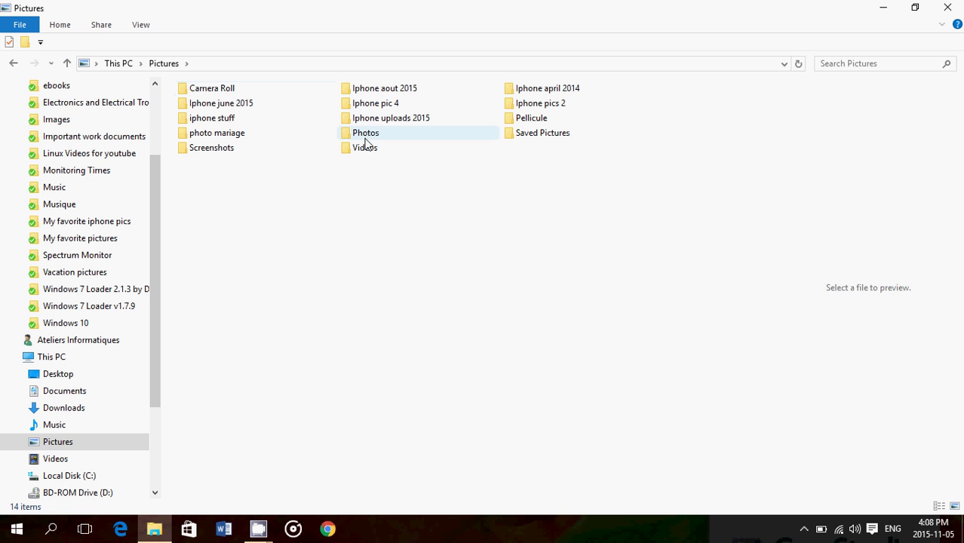
{"action": "left_click", "coordinate": [372, 107]}
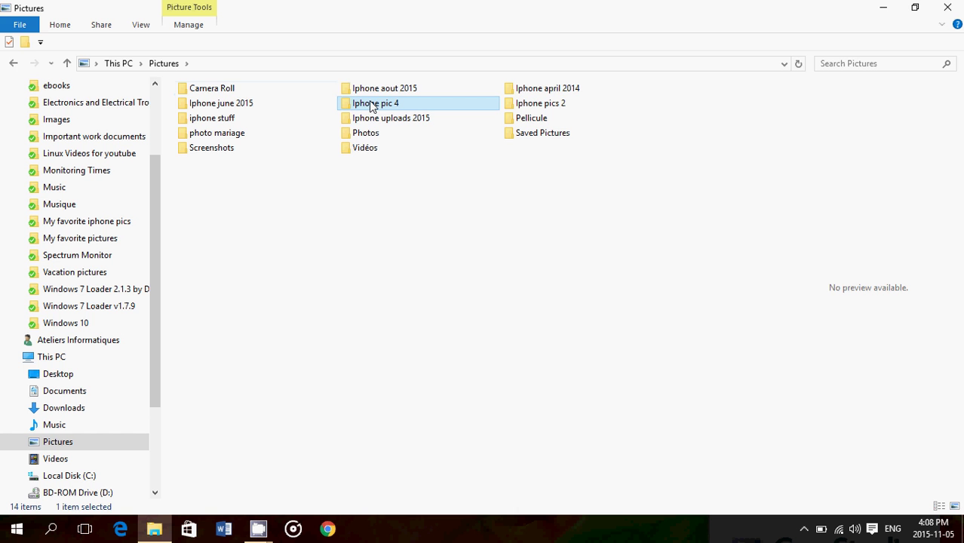
{"action": "left_click_drag", "start_coordinate": [371, 106], "coordinate": [412, 112]}
{"action": "mouse_move", "coordinate": [377, 108]}
{"action": "left_mouse_down"}
{"action": "mouse_move", "coordinate": [282, 129]}
{"action": "mouse_move", "coordinate": [134, 199]}
{"action": "mouse_move", "coordinate": [107, 224]}
{"action": "mouse_move", "coordinate": [391, 109]}
{"action": "left_mouse_up"}
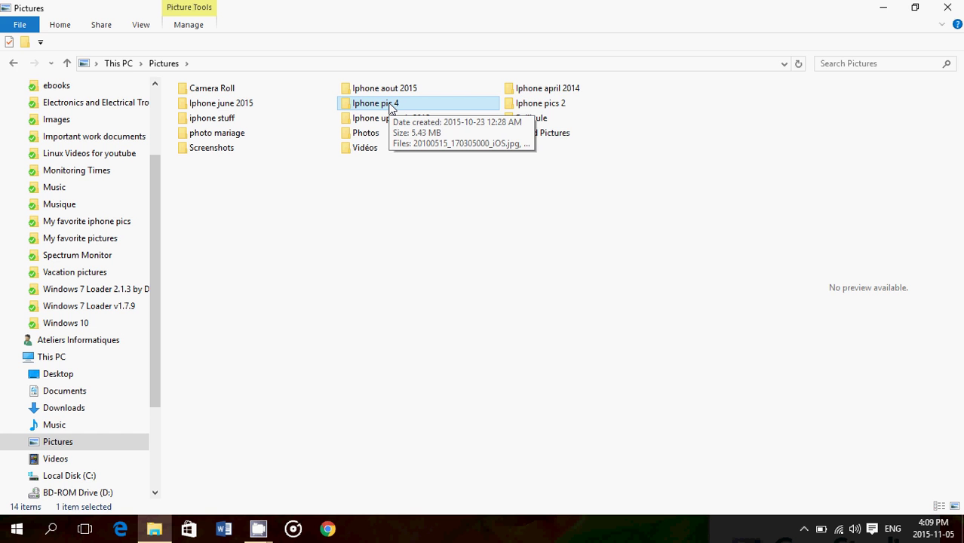
- Select Iphone pic 4 and Iphone pics 2 together in Pictures and copy them
{"action": "right_click", "coordinate": [390, 108]}
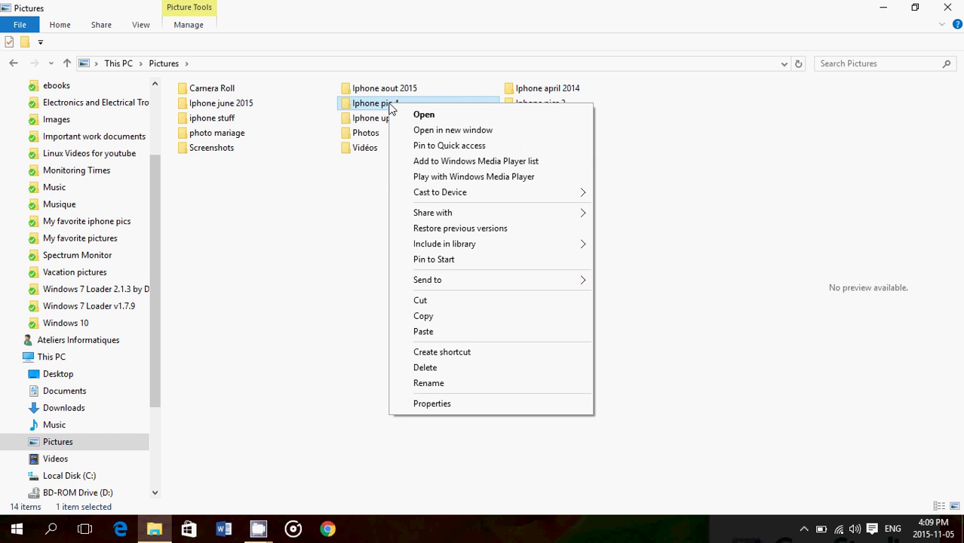
{"action": "left_click", "coordinate": [735, 323]}
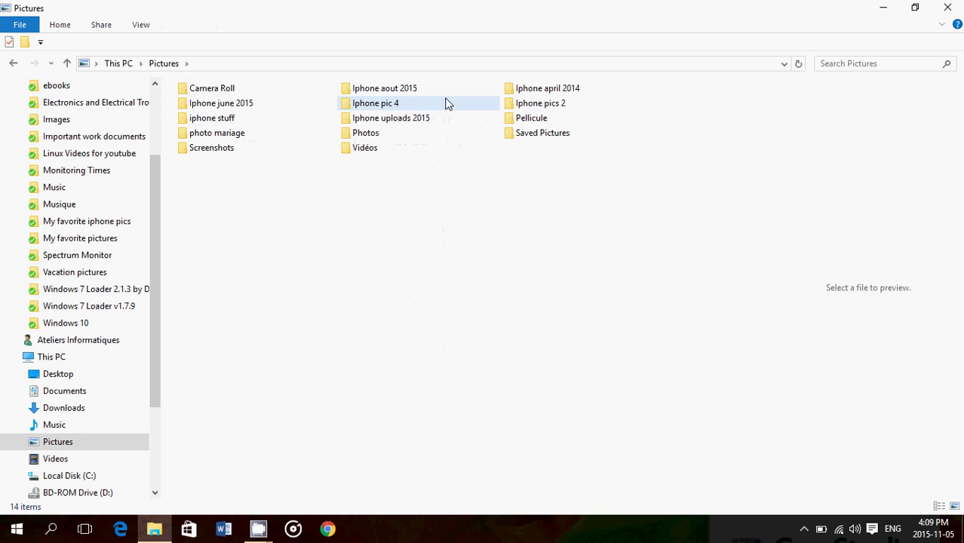
{"action": "left_click", "coordinate": [409, 105]}
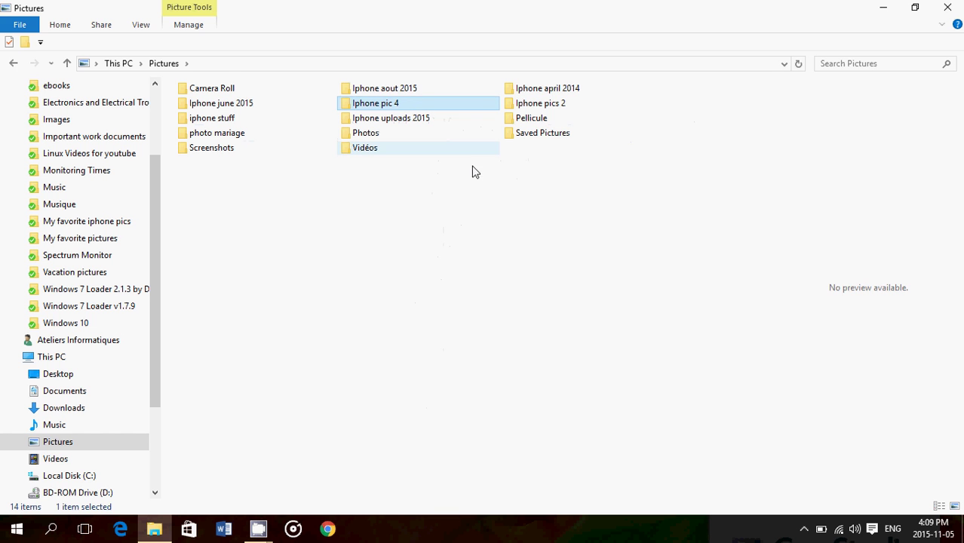
{"action": "left_click", "coordinate": [567, 105], "text": "ctrl"}
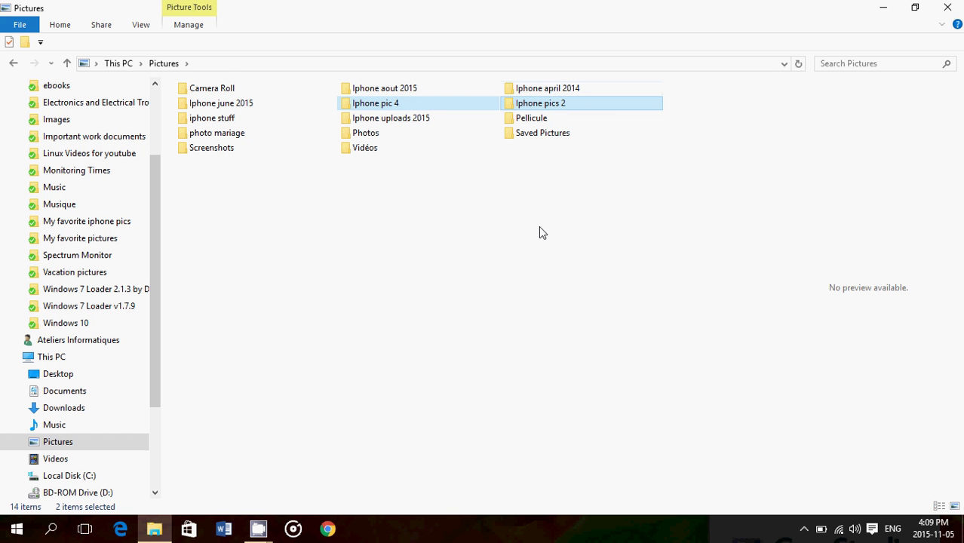
{"action": "right_click", "coordinate": [437, 103]}
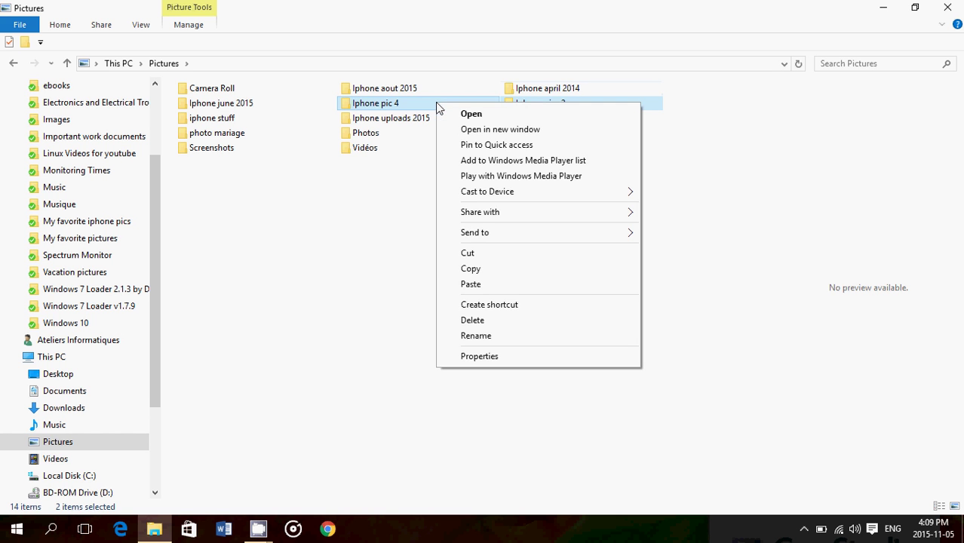
{"action": "left_click", "coordinate": [504, 276]}
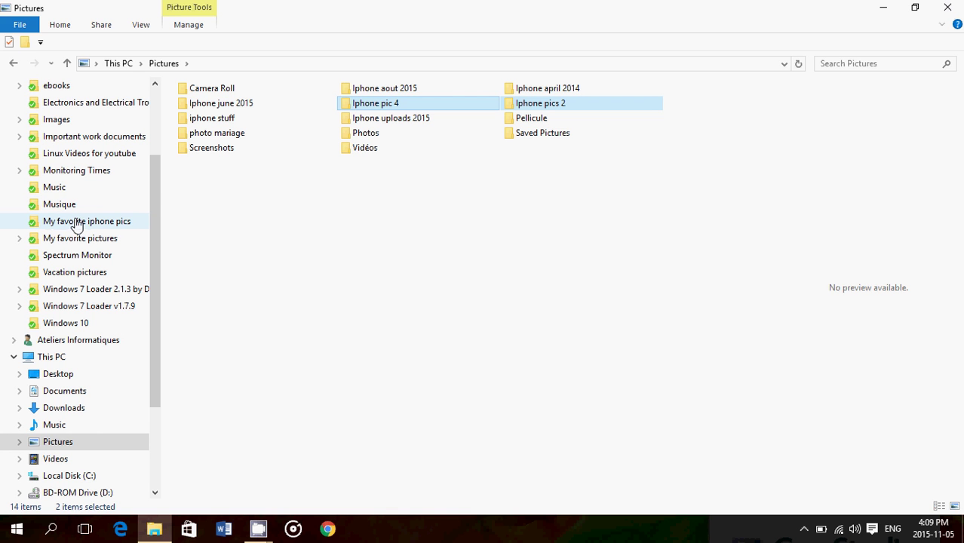
- Paste the Iphone pic 4 and Iphone pics 2 copies into My favorite iphone pics
{"action": "left_click", "coordinate": [102, 223]}
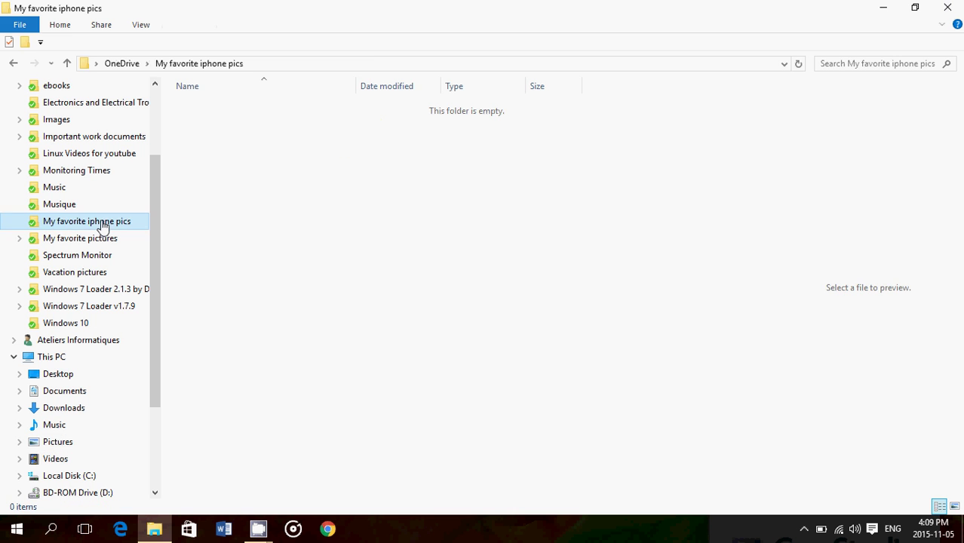
{"action": "right_click", "coordinate": [398, 237]}
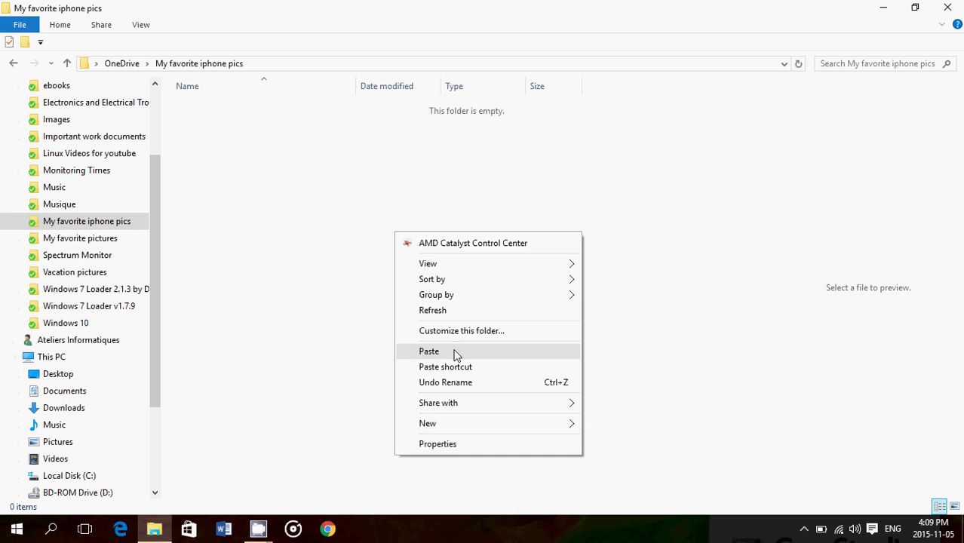
{"action": "left_click", "coordinate": [428, 351]}
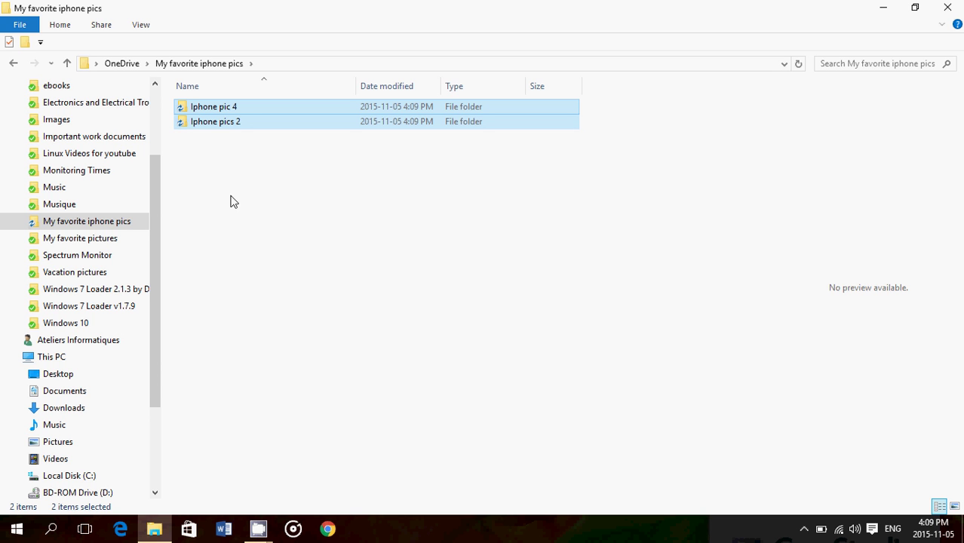
{"action": "left_click_drag", "start_coordinate": [156, 181], "coordinate": [156, 136]}
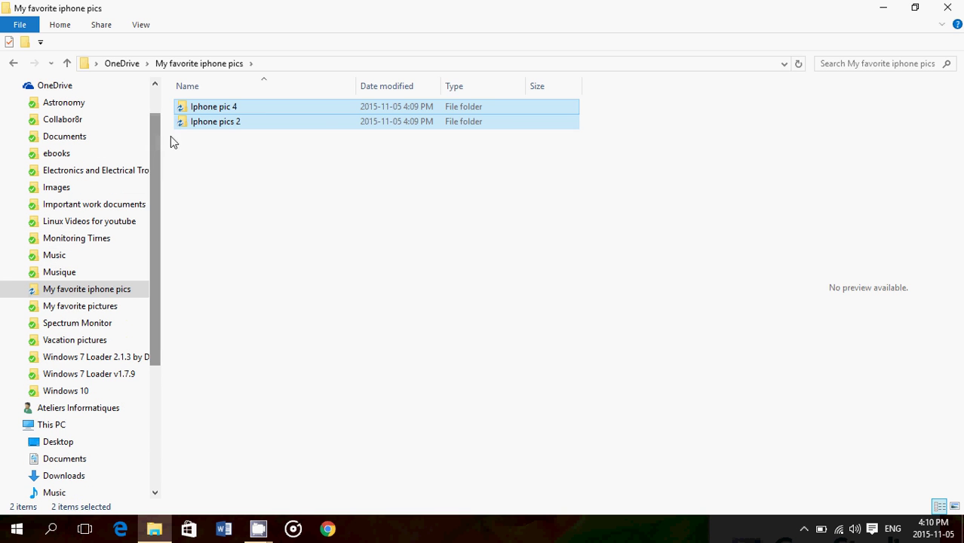
{"action": "left_click", "coordinate": [220, 199]}
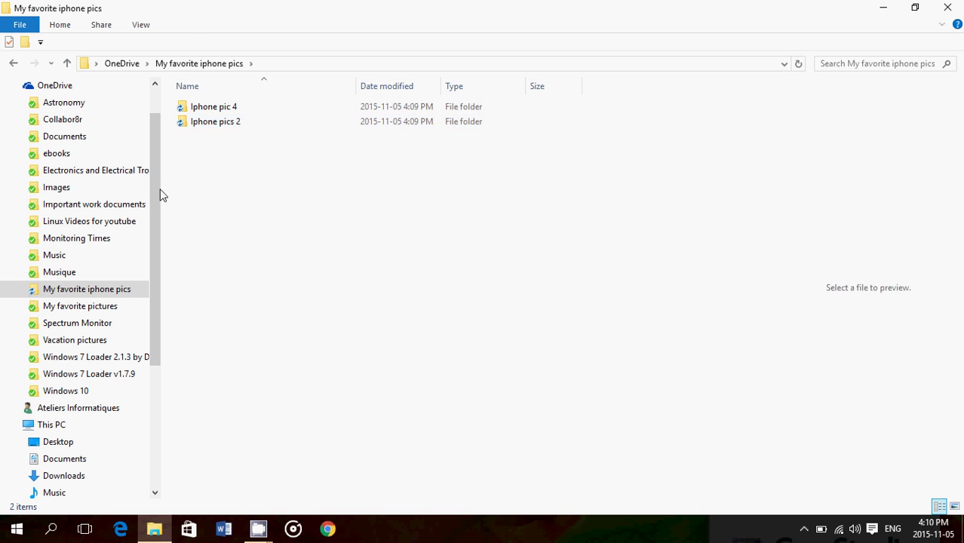
- Reload My favorite iphone pics and check Iphone pic 4 shows the green synced checkmark
{"action": "left_click", "coordinate": [55, 273]}
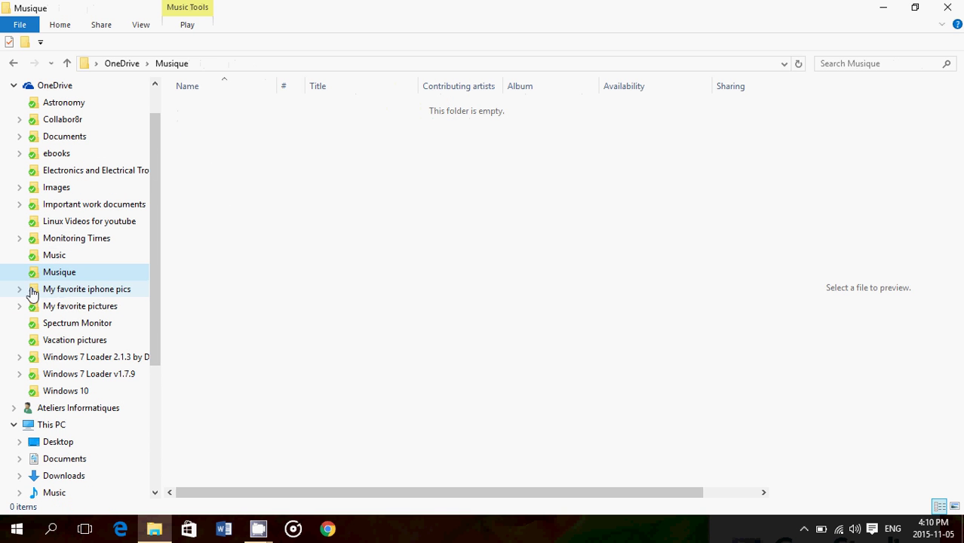
{"action": "left_click", "coordinate": [59, 291]}
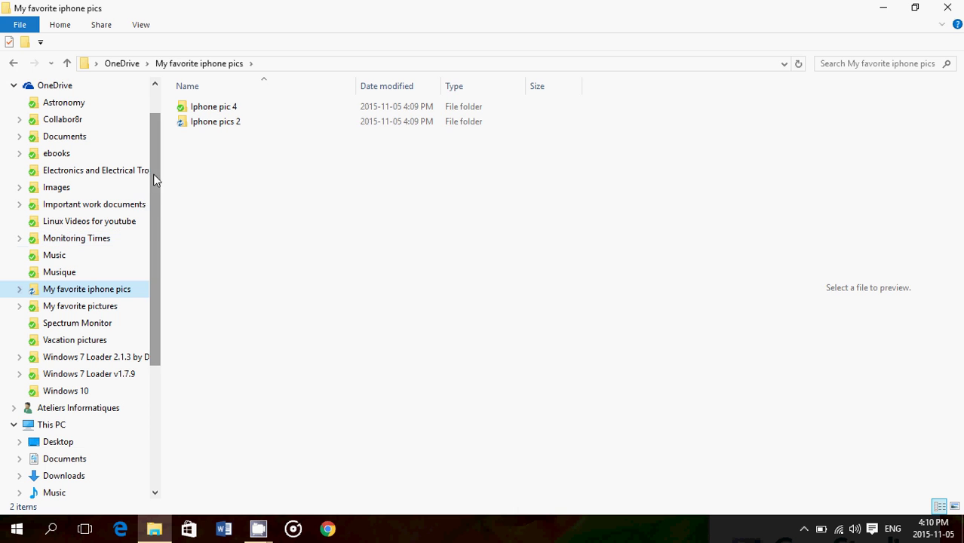
{"action": "mouse_move", "coordinate": [182, 128]}
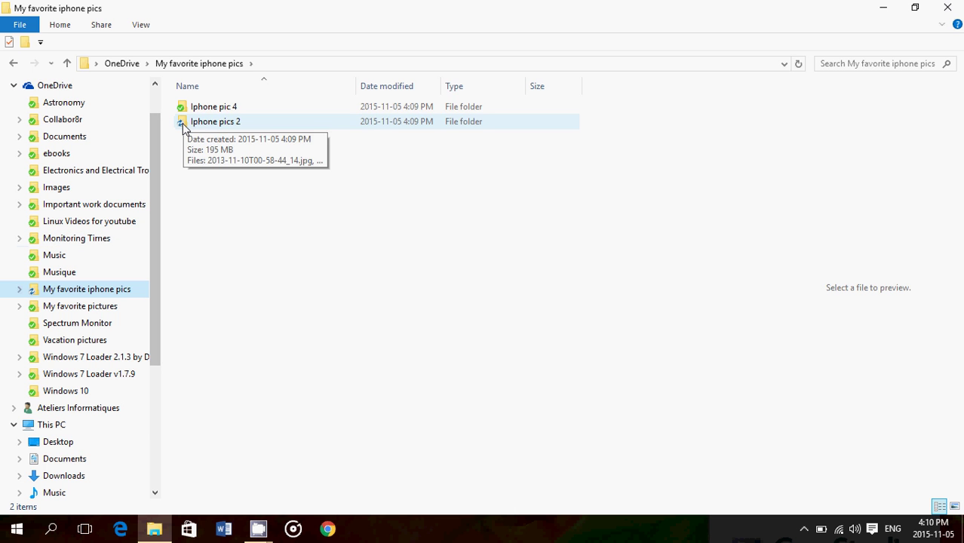
{"action": "left_click", "coordinate": [204, 110]}
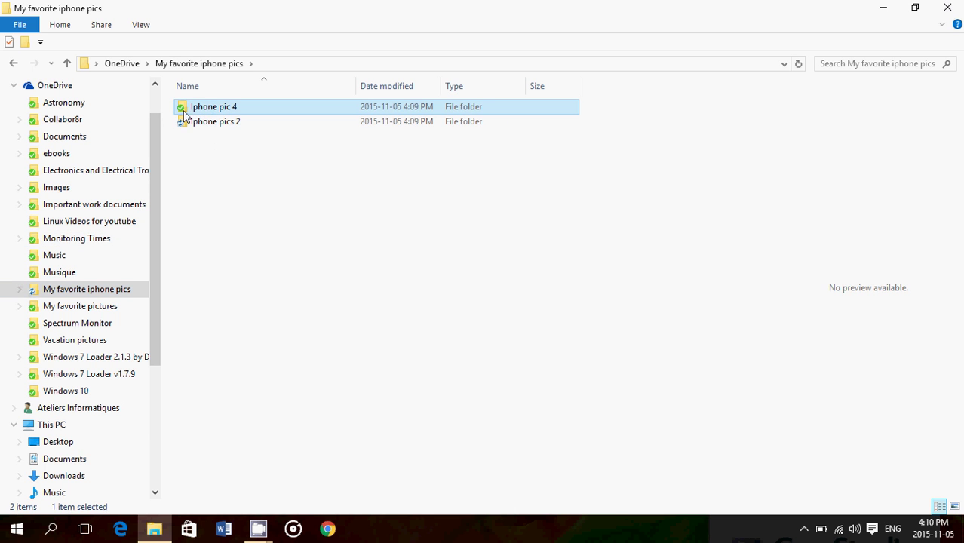
{"action": "left_click", "coordinate": [197, 230]}
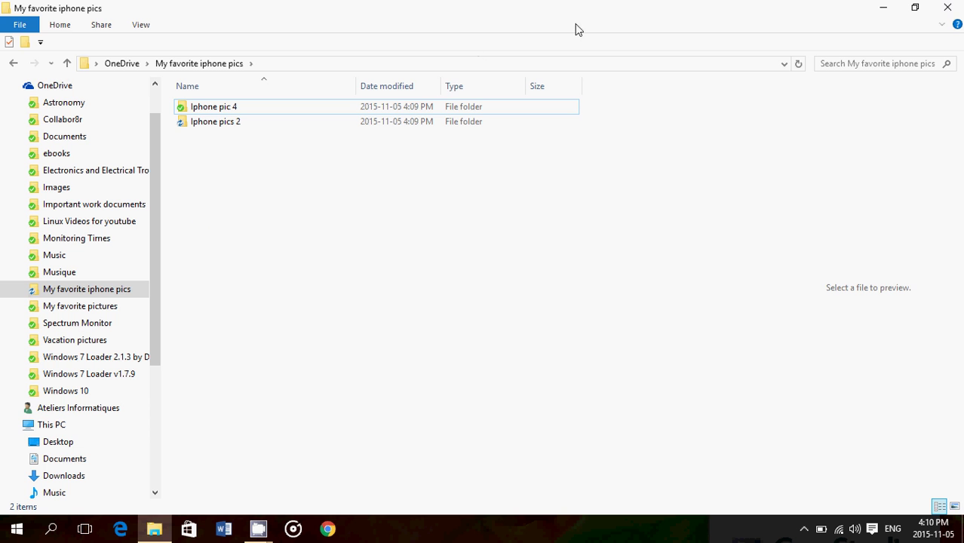
- Close the File Explorer window to return to the desktop
{"action": "left_click", "coordinate": [952, 8]}
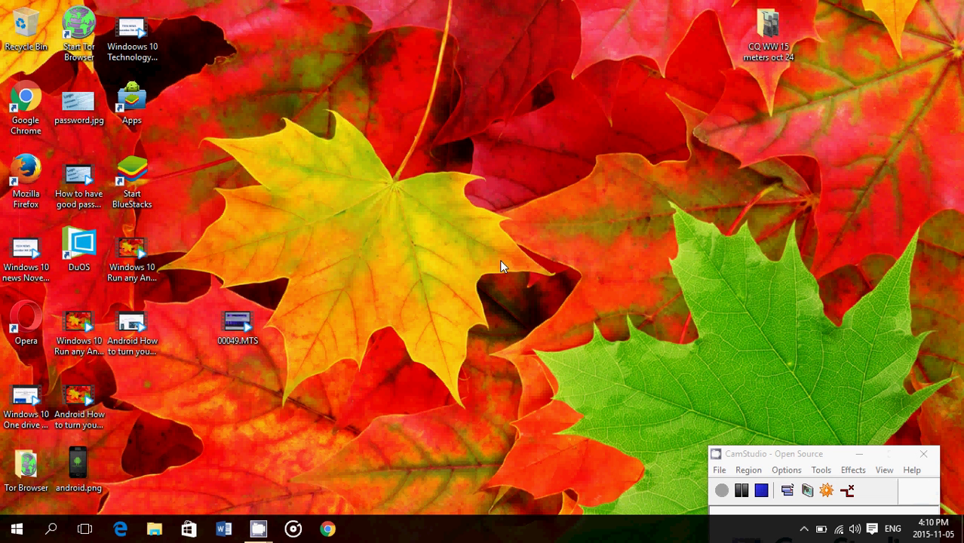